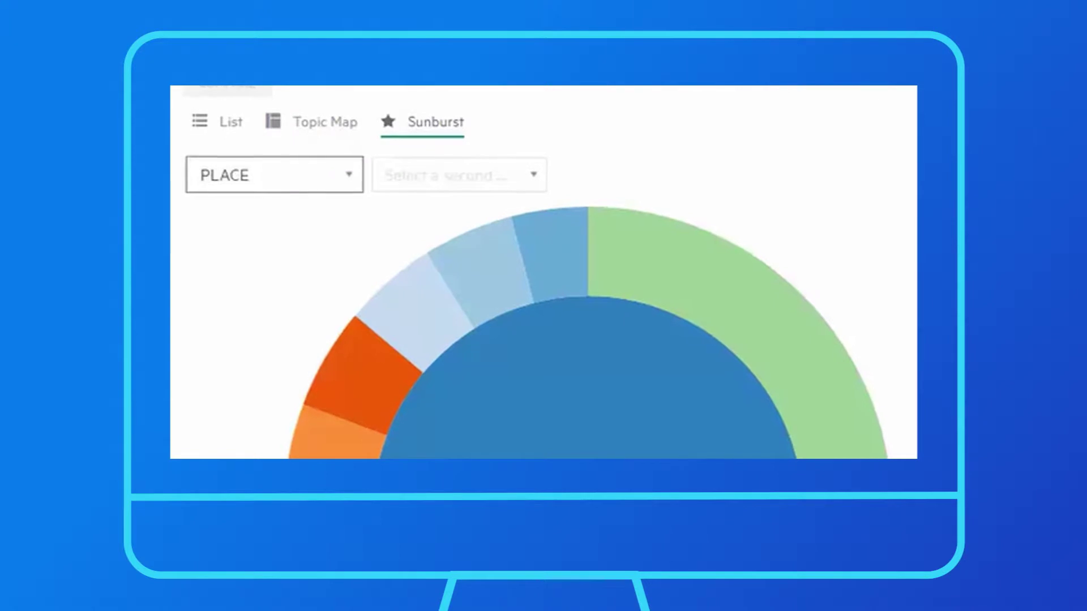
With the sunburst broken down by PLACE, view the field choices for its second level.
click(548, 173)
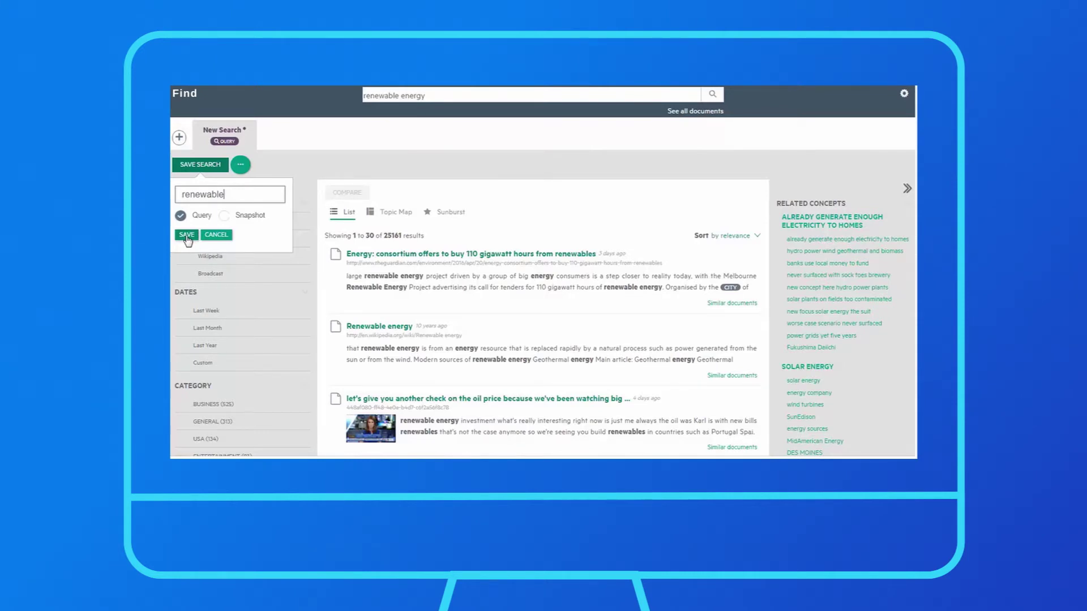
Save the renewable energy query as 'renewable' and compare the oil search against it.
click(187, 239)
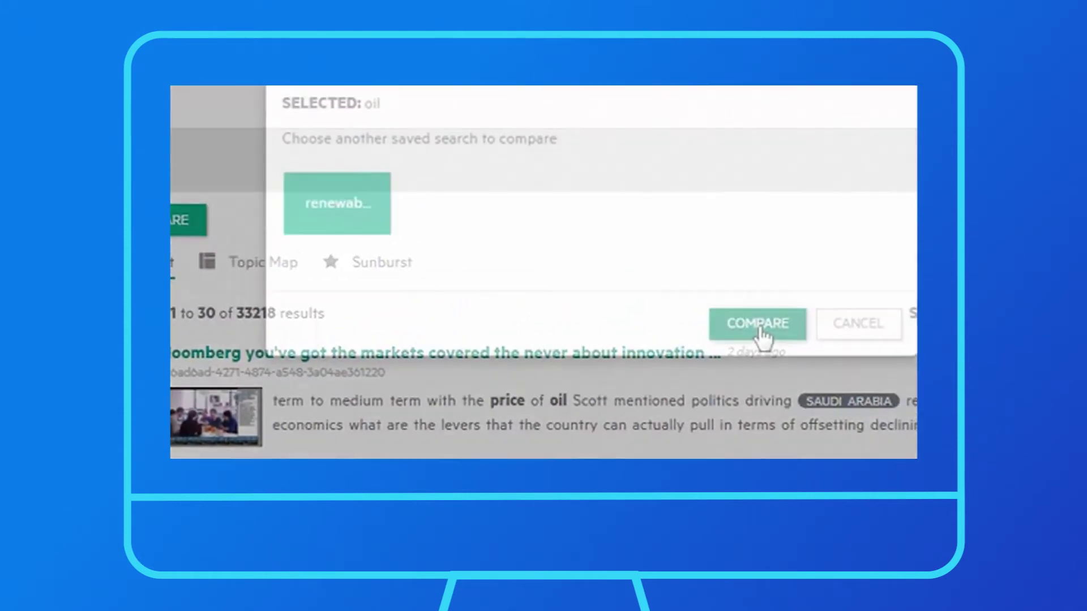
click(719, 371)
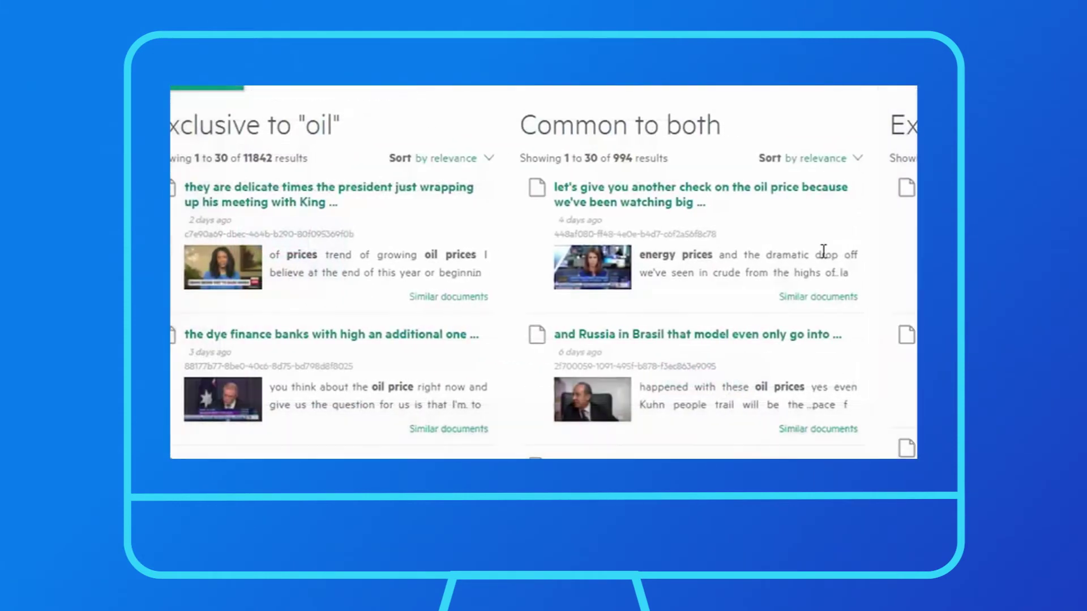